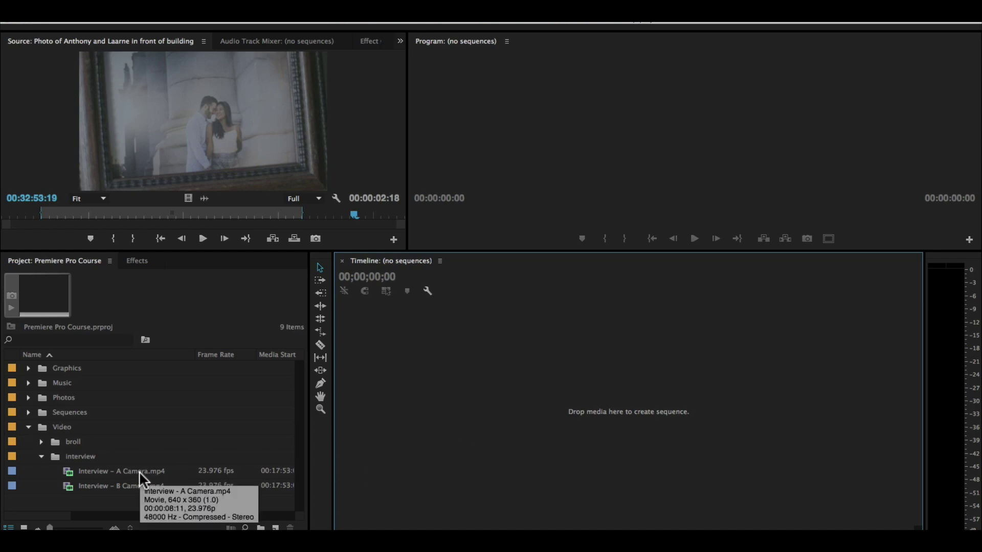
Expand the broll bin and look through the video clips in the broll and interview bins
mouse_move(68, 476)
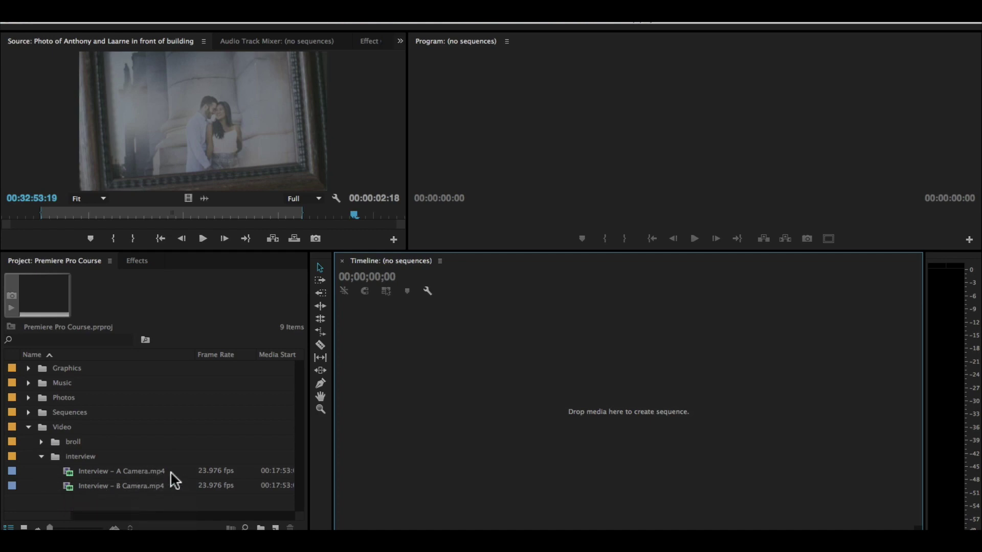
left_click(41, 442)
scroll(170, 428, "down", 2)
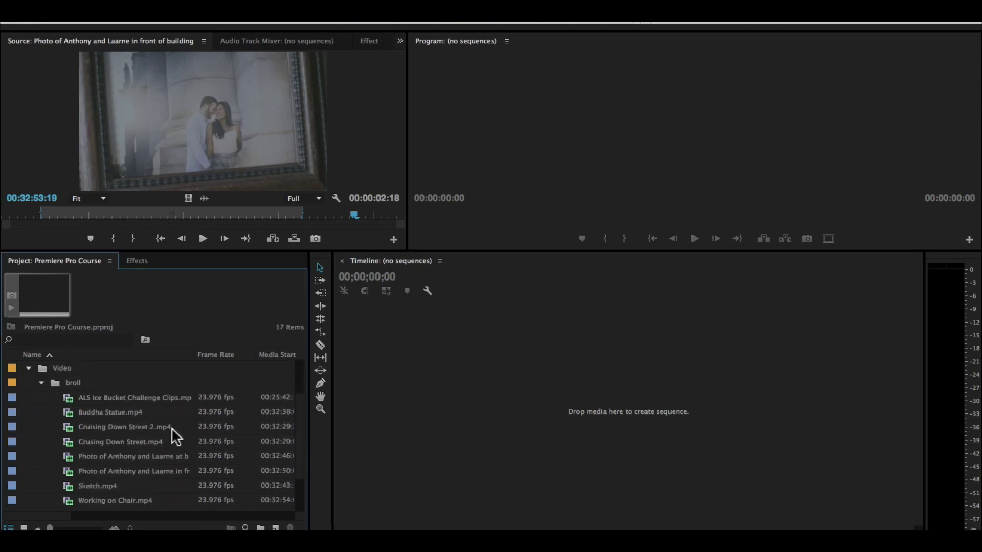
scroll(166, 412, "down", 3)
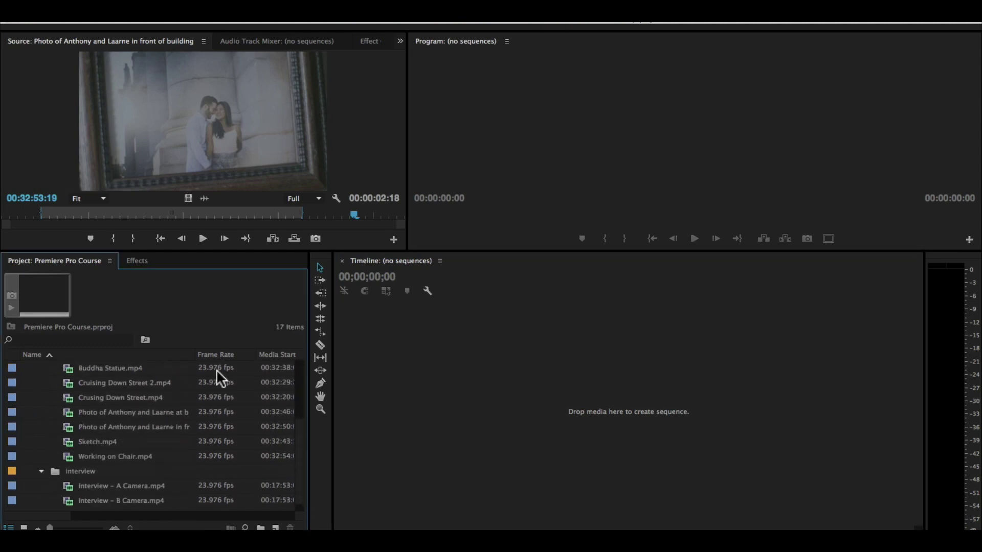
scroll(222, 380, "up", 3)
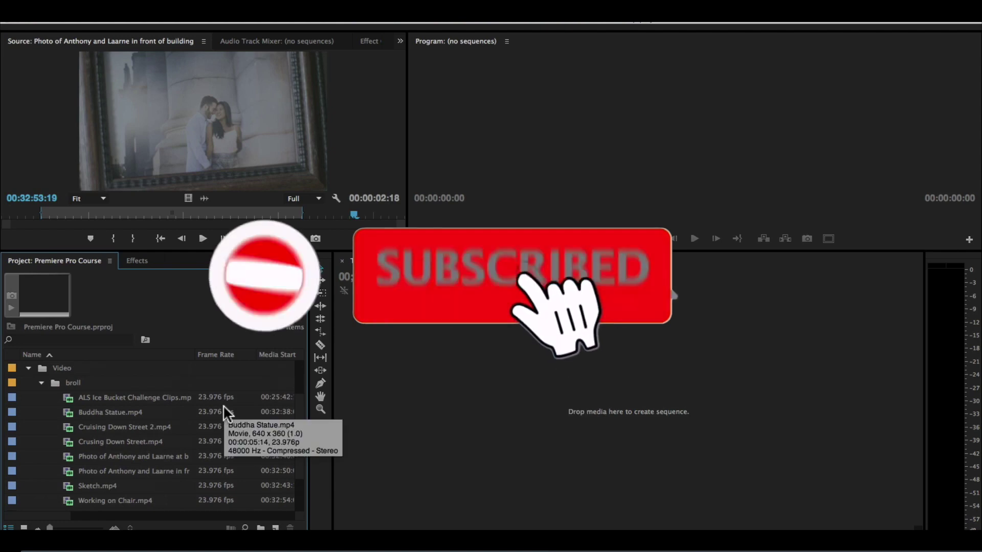
scroll(224, 404, "down", 2)
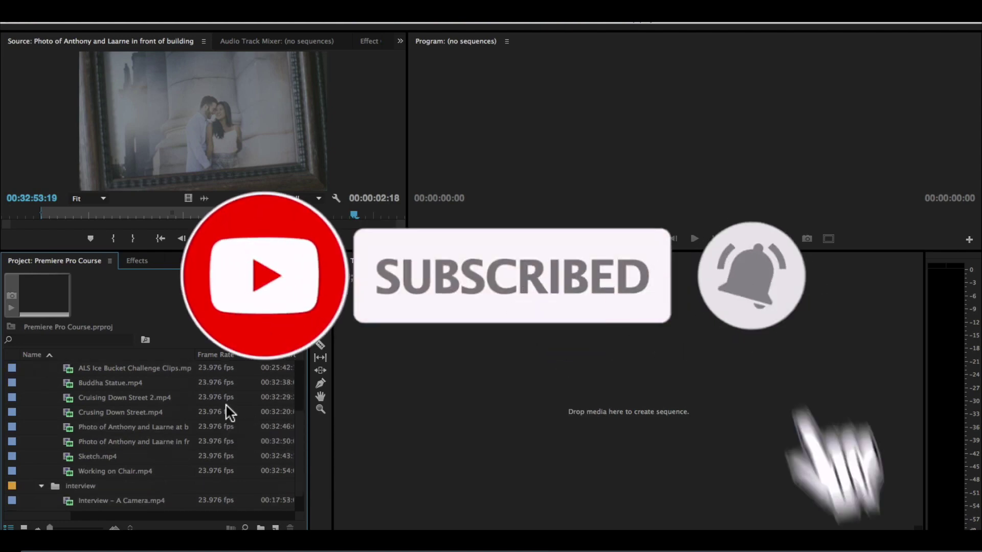
Create a new sequence from the Interview - A Camera.mp4 clip in the interview bin
scroll(226, 403, "down", 1)
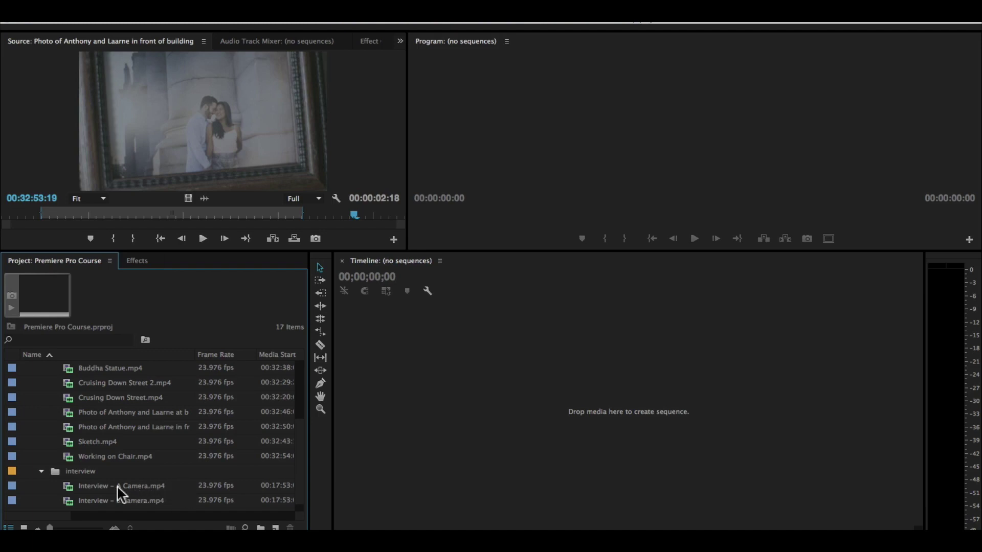
left_click(93, 484)
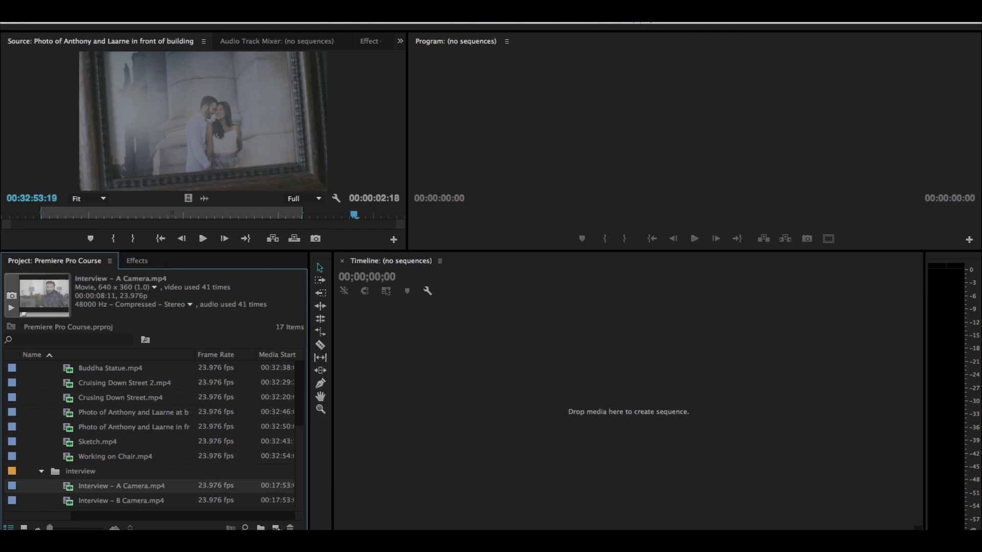
left_click_drag(112, 486, 275, 526)
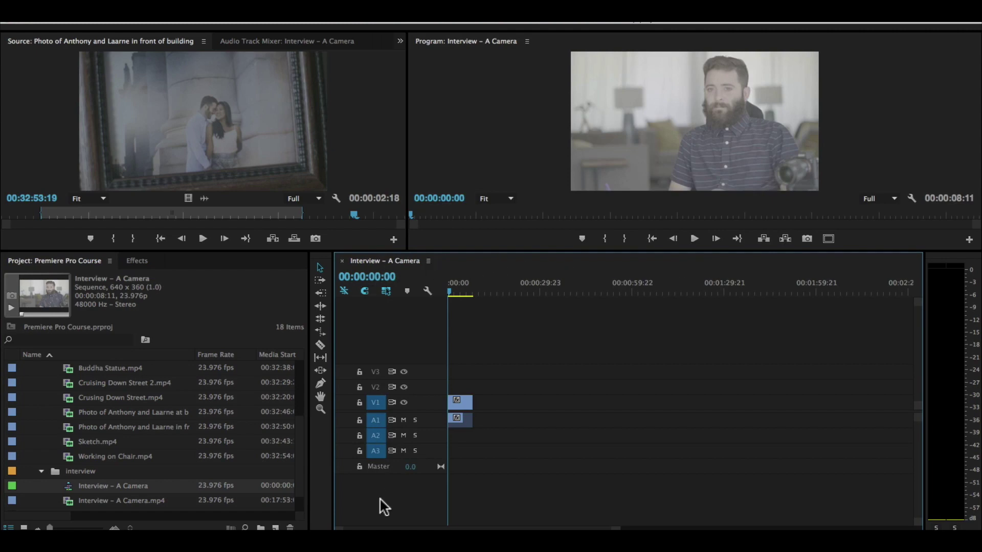
Review the sequence settings of the Interview - A Camera sequence, cancel out of them, and save the project
left_click(465, 402)
left_click(214, 11)
left_click(215, 23)
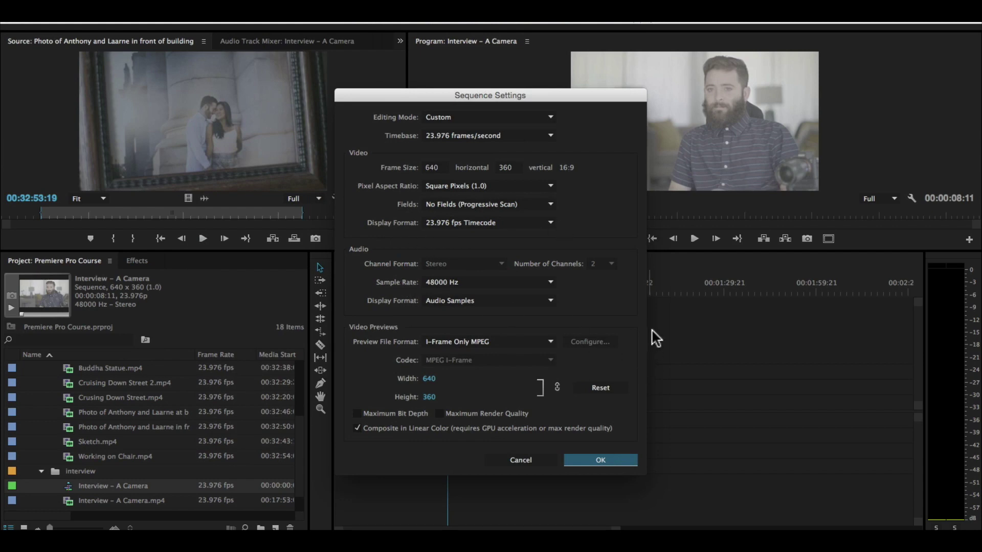
left_click(527, 460)
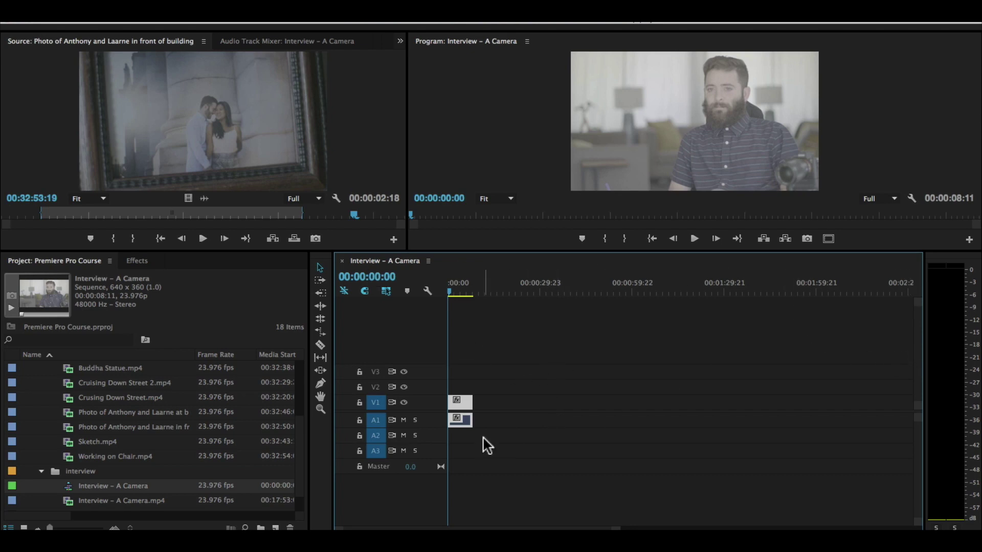
key("ctrl+s")
Move the interview clip's video to track V2 and its audio to track A2
left_click_drag(458, 402, 459, 387)
left_click_drag(460, 422, 462, 436)
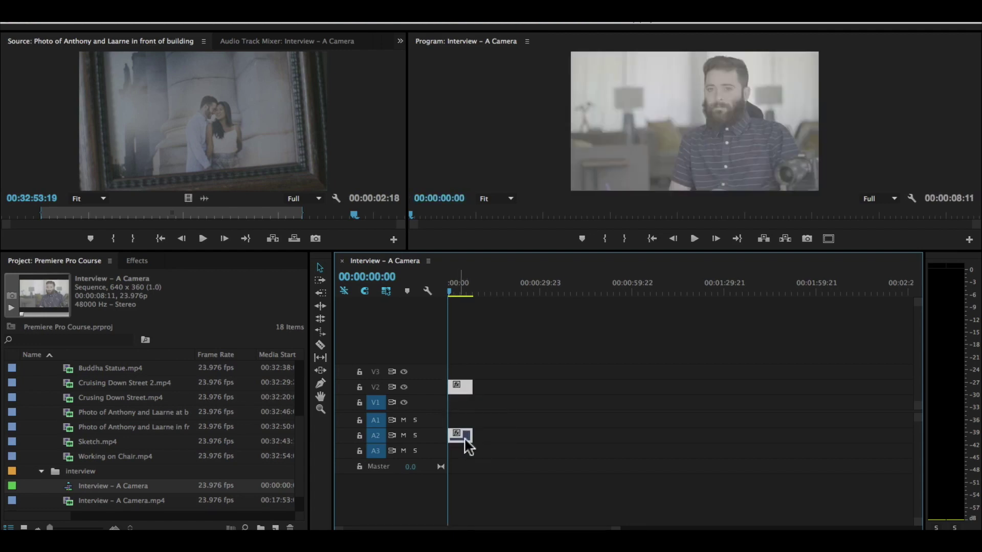
mouse_move(459, 391)
left_mouse_down()
mouse_move(558, 390)
mouse_move(451, 383)
left_mouse_up()
Scrub the playhead to 00:00:04:14 and zoom the timeline in on the interview clip
mouse_move(450, 285)
left_mouse_down()
mouse_move(471, 287)
mouse_move(447, 289)
mouse_move(462, 290)
left_mouse_up()
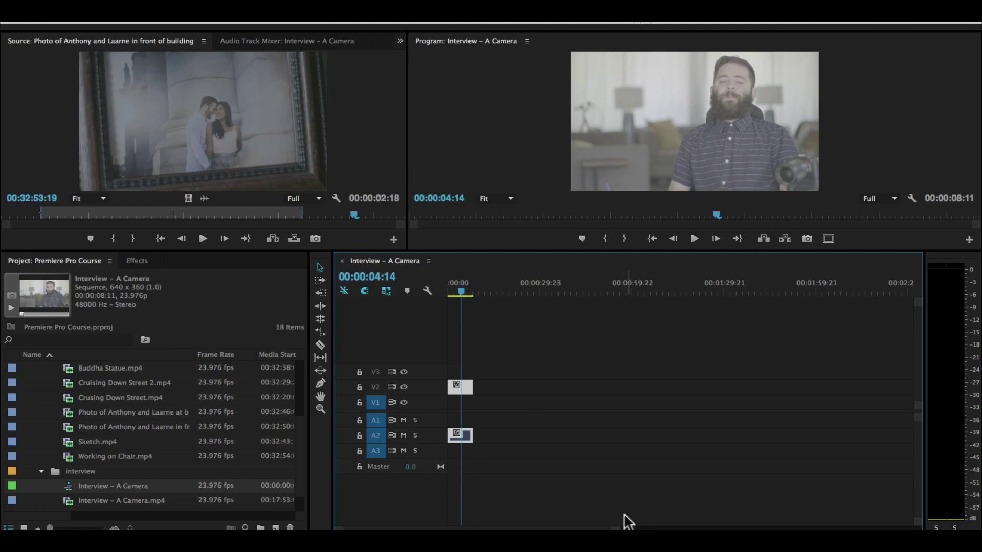
left_click_drag(509, 528, 453, 526)
mouse_move(616, 528)
left_mouse_down()
mouse_move(535, 526)
mouse_move(654, 528)
mouse_move(624, 528)
left_mouse_up()
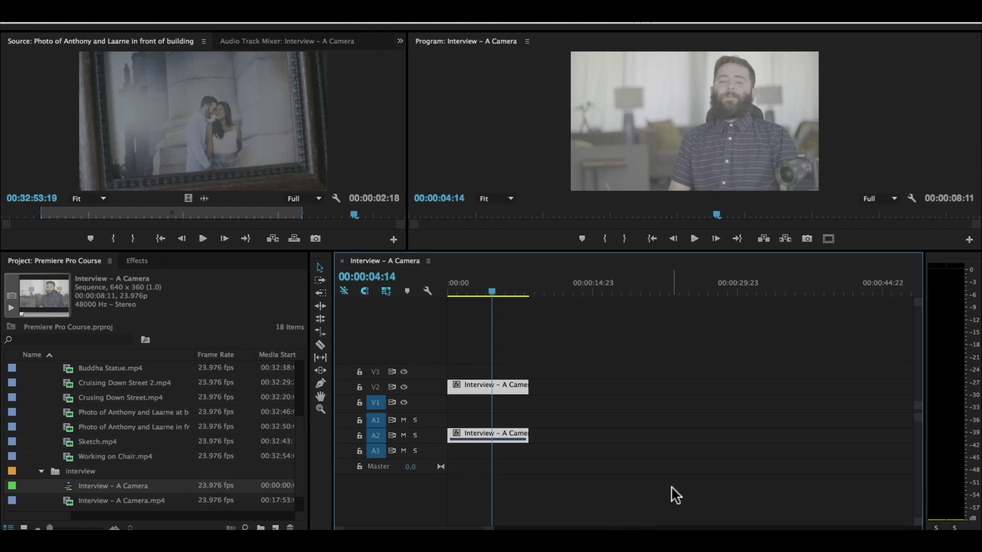
key("equal")
key("equal")
key("minus")
key("minus")
key("equal")
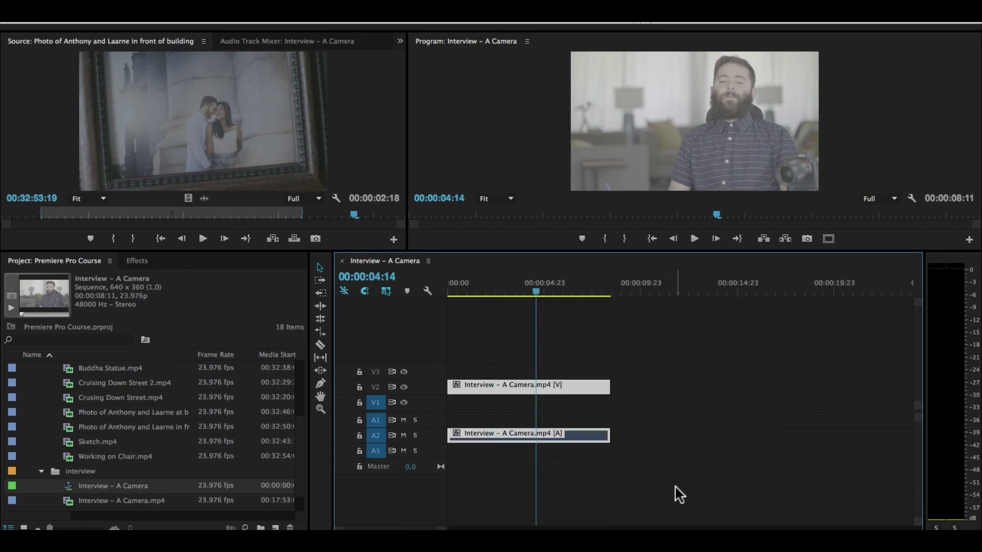
Move the interview clip's video back to track V1 and its audio back to track A1
left_click_drag(500, 391, 478, 402)
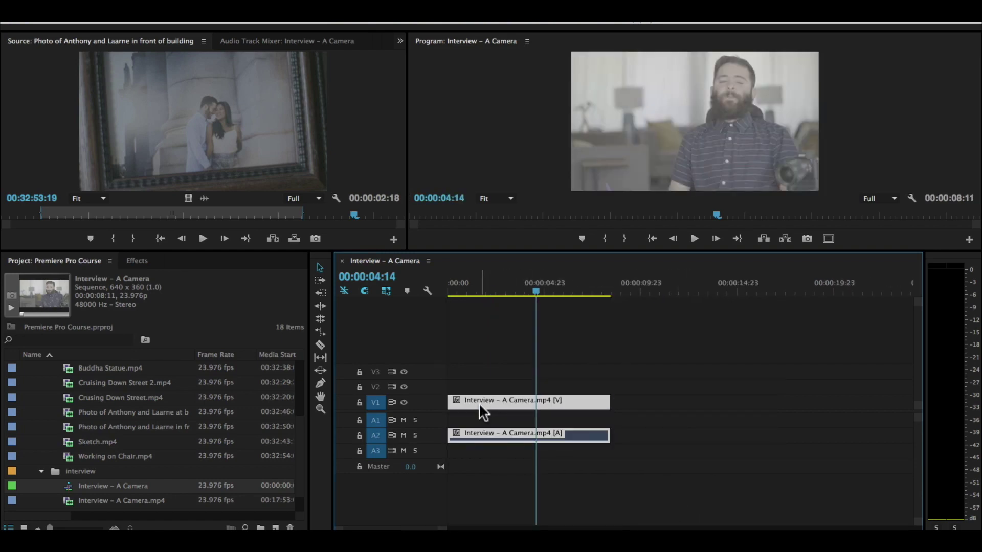
left_click_drag(460, 435, 463, 421)
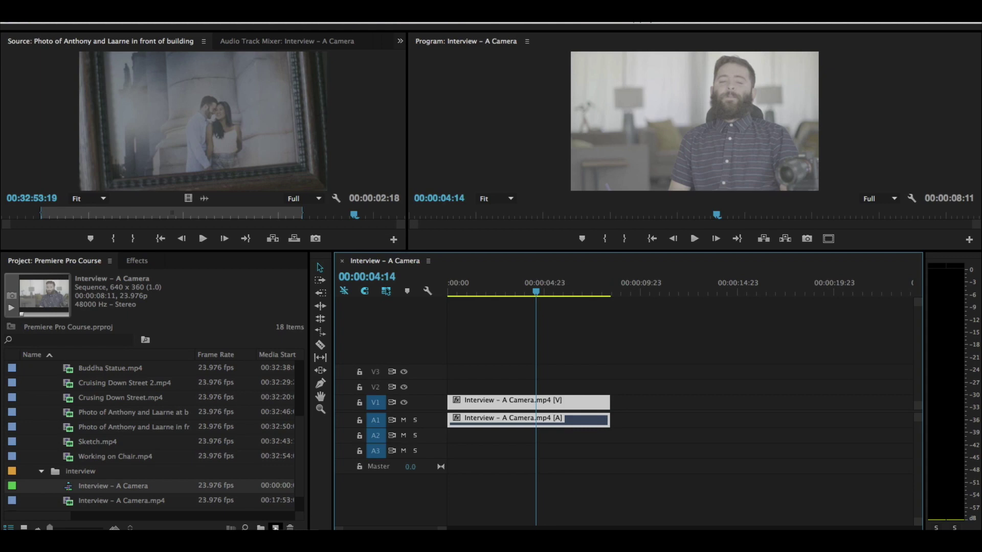
Start creating a new sequence and look over its presets, settings and track options
left_click(275, 527)
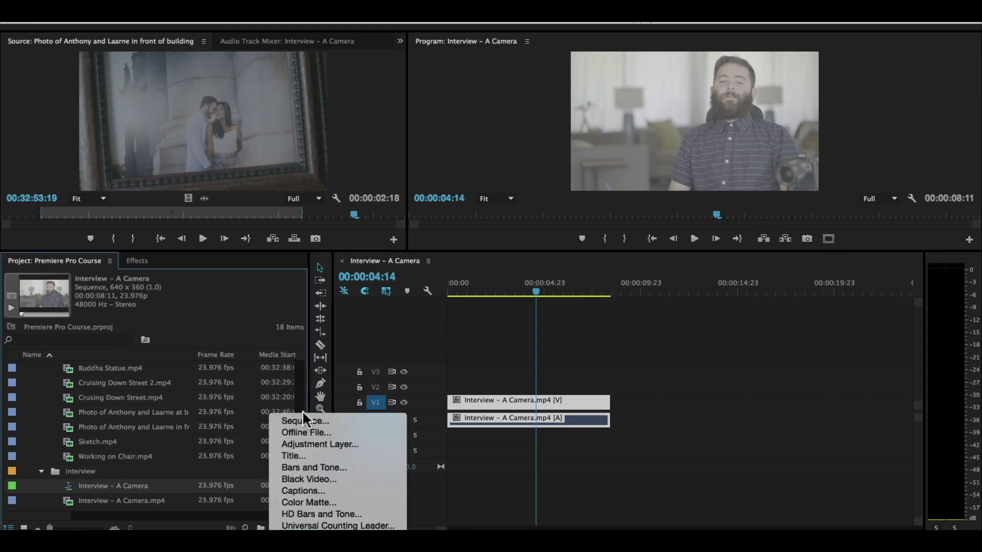
left_click(113, 22)
left_click(114, 23)
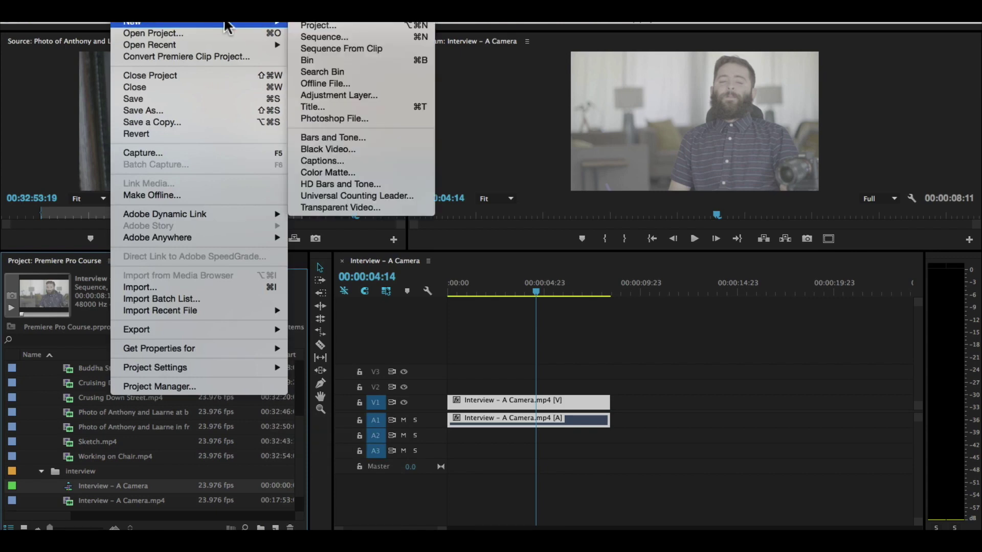
left_click(511, 81)
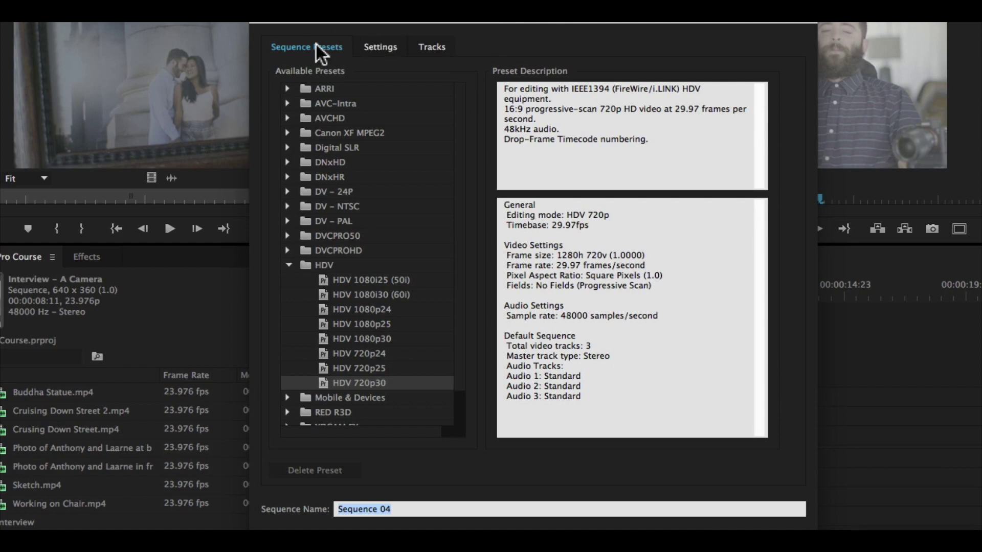
left_click(382, 45)
left_click(429, 46)
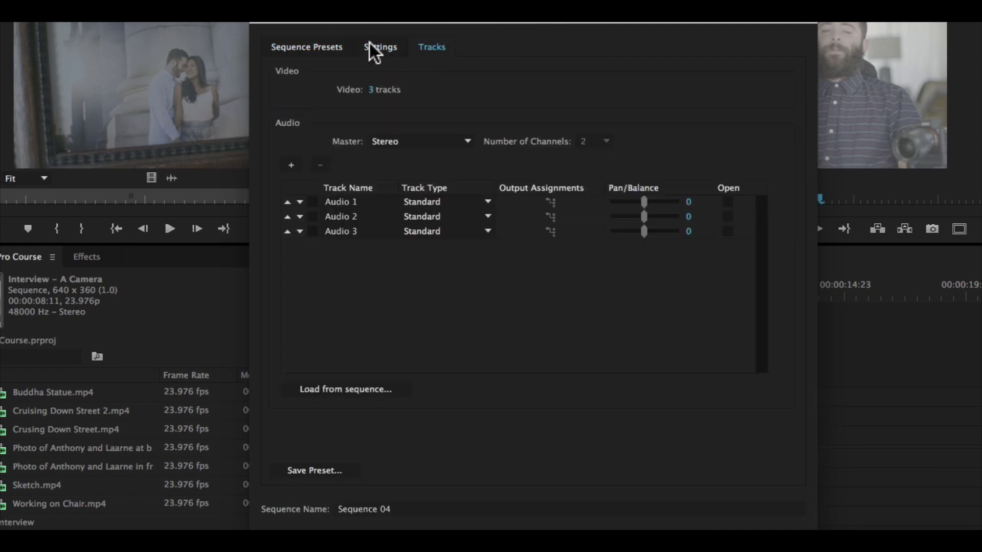
left_click(327, 49)
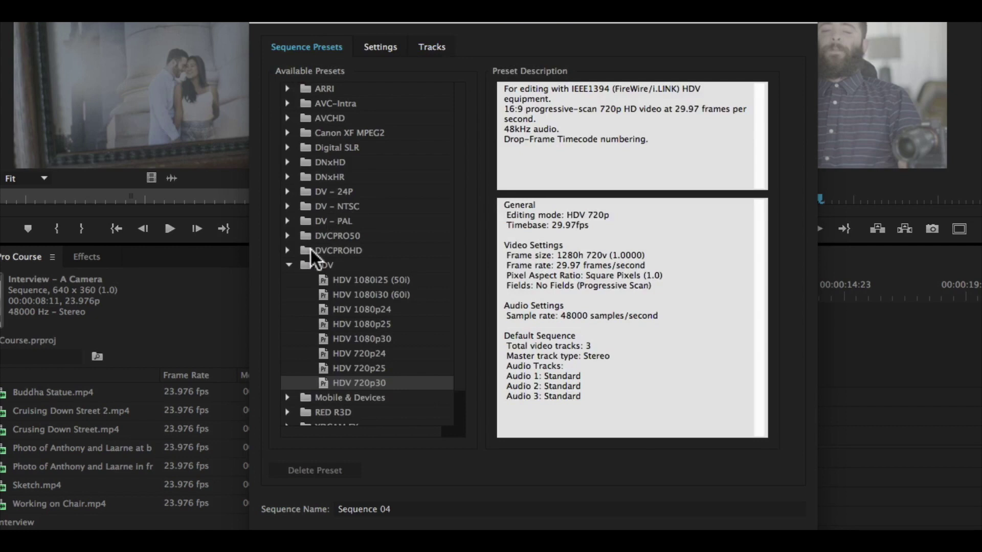
Choose the DSLR 1080p24 preset from the Digital SLR 1080p group for the new sequence
left_click(287, 265)
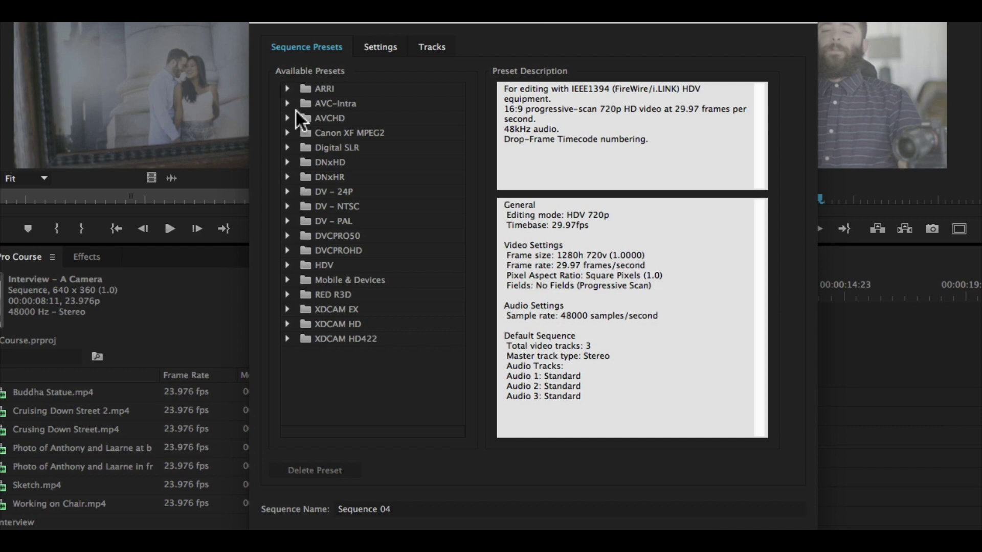
left_click(287, 148)
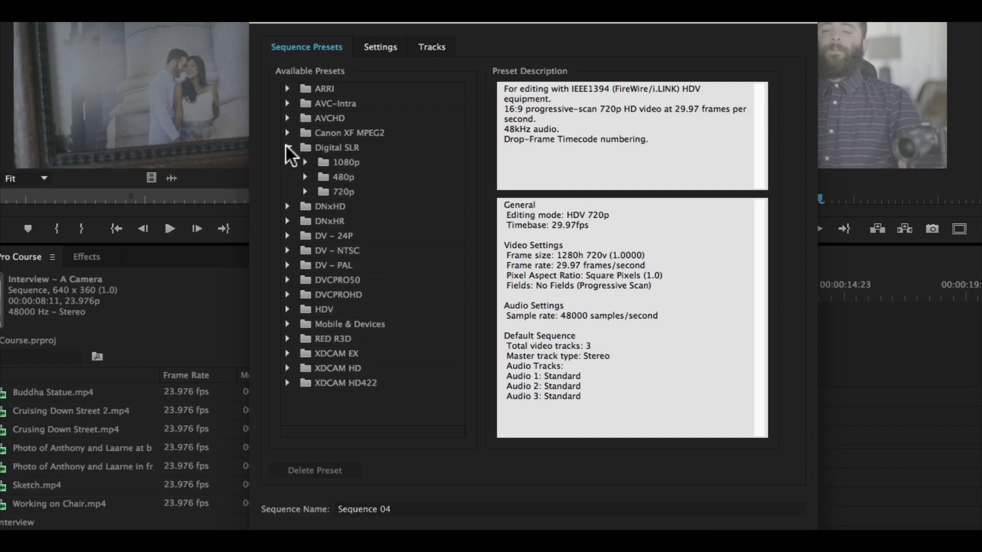
left_click(305, 162)
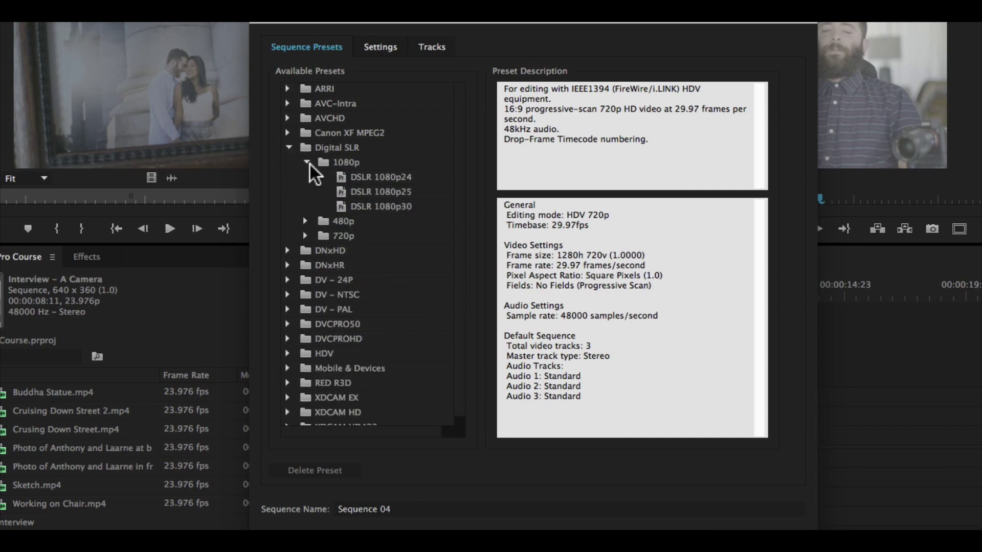
left_click(404, 178)
left_click(287, 148)
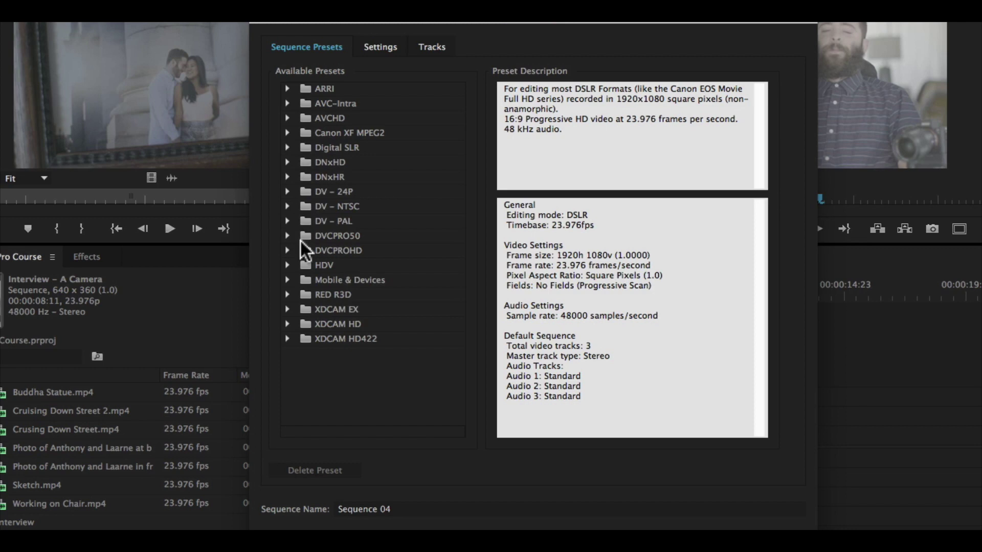
Browse the RED R3D sequence presets, including the 1080p group, and collapse them again
left_click(287, 295)
scroll(320, 339, "down", 3)
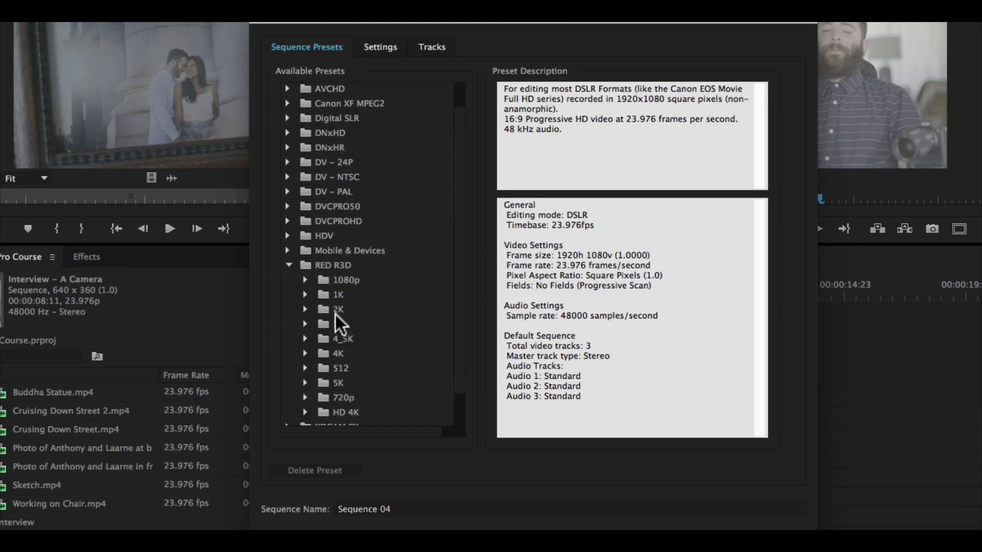
left_click(306, 264)
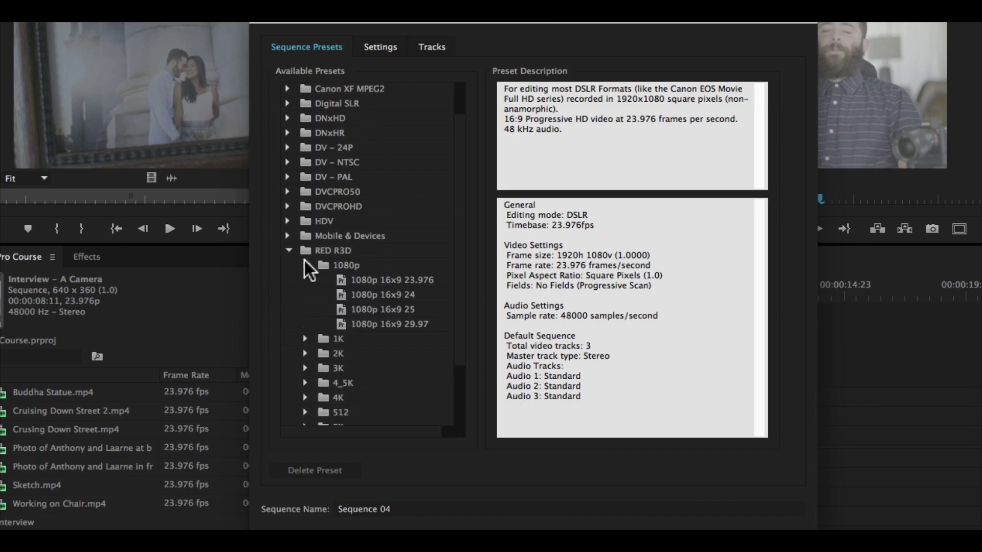
left_click(289, 250)
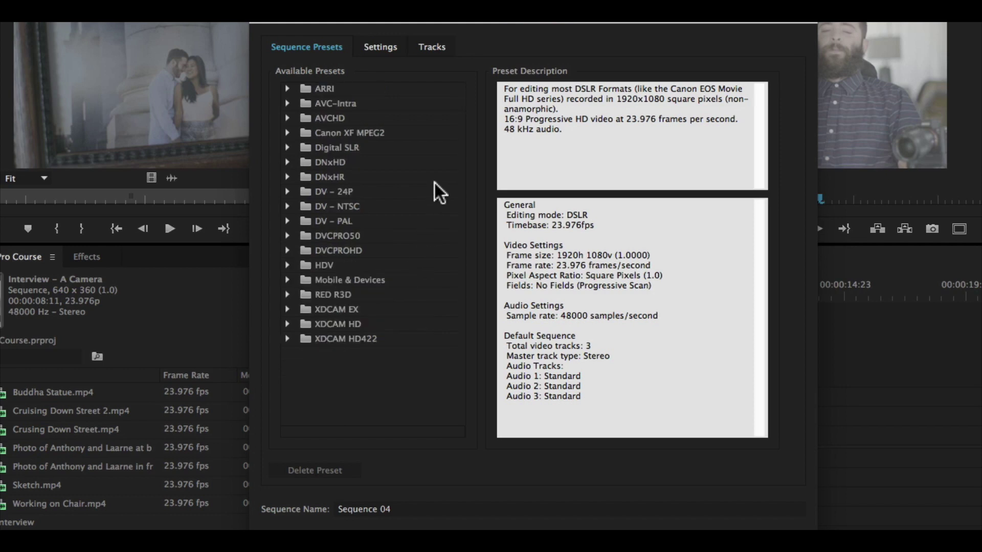
Set the new sequence's editing mode to Custom and timebase to 29.97 frames/second, keeping the audio sample rate at 48000 Hz
left_click(384, 44)
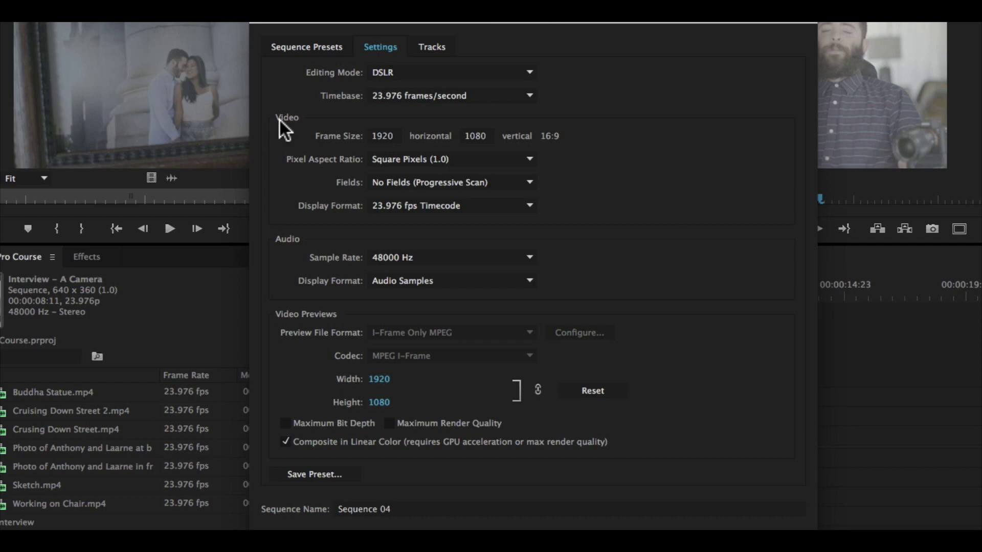
left_click(386, 64)
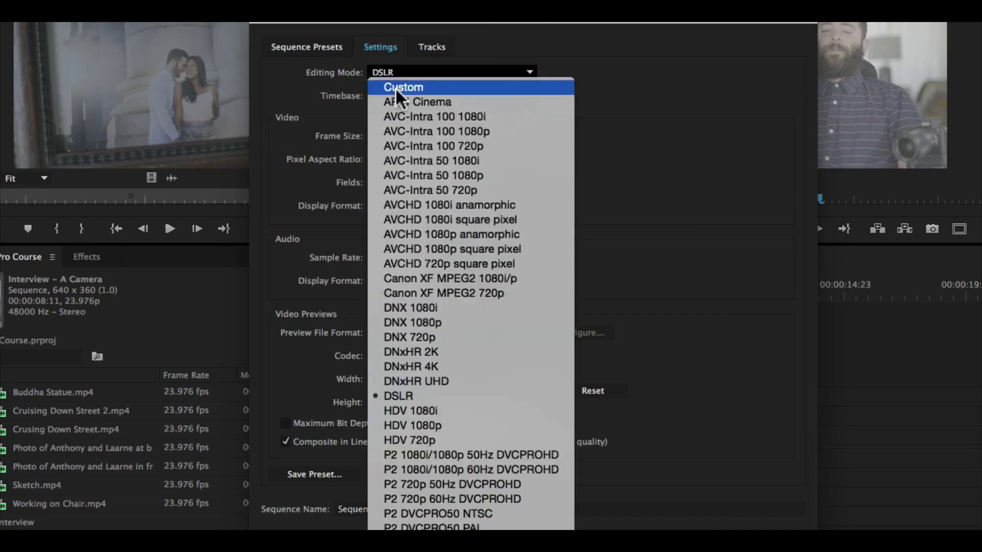
left_click(395, 89)
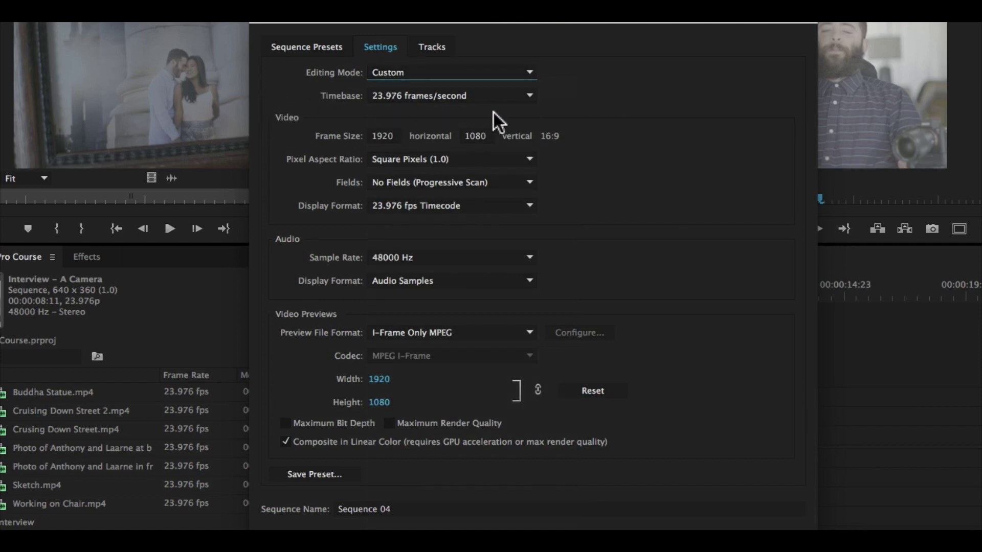
left_click(425, 96)
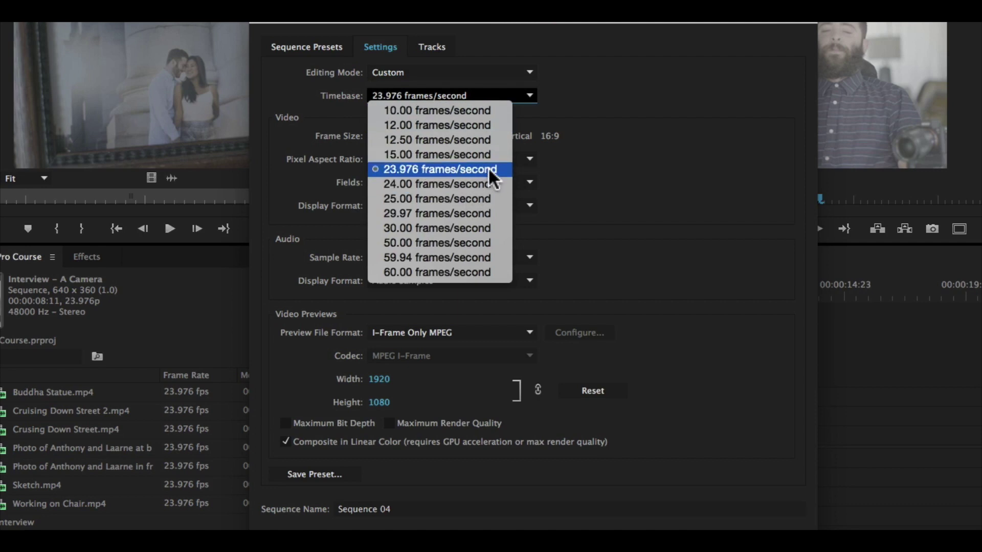
left_click(434, 211)
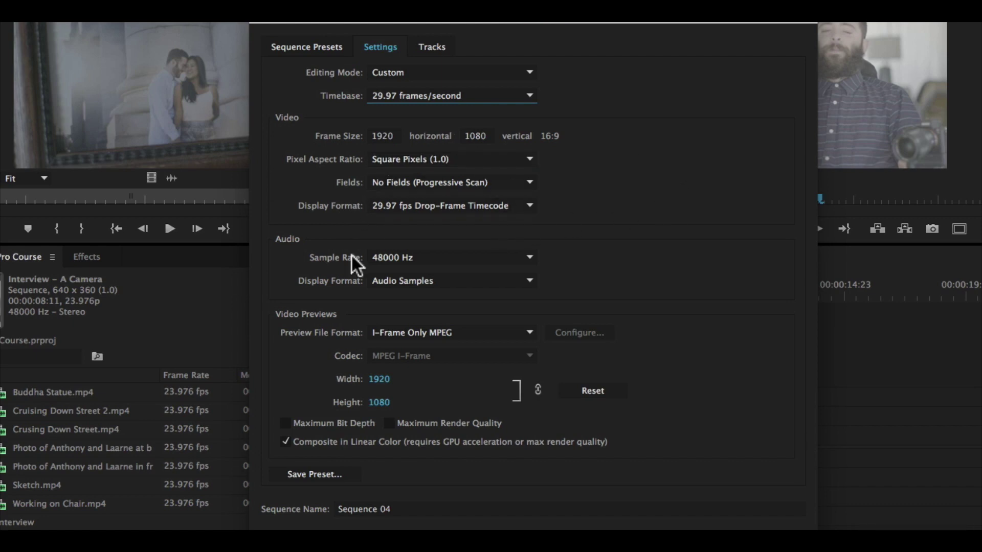
left_click(409, 255)
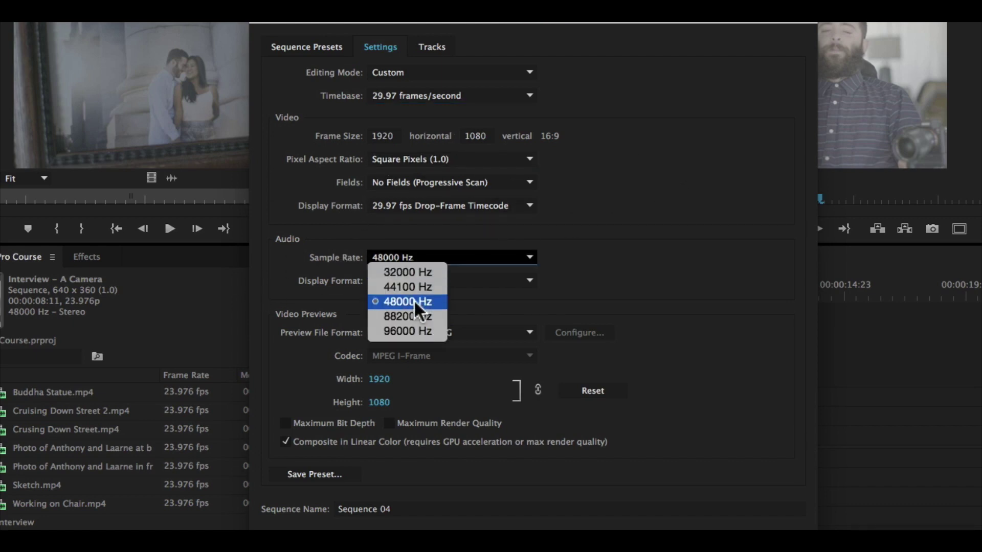
left_click(645, 250)
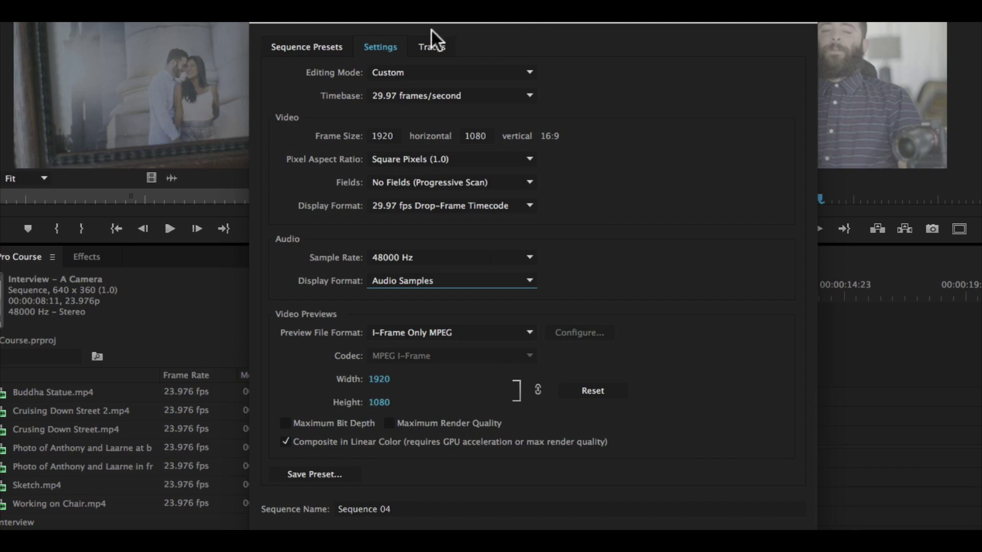
Set the new sequence's frame size to 1280 horizontal by 720 vertical
left_click(388, 134)
type("1280")
key("Tab")
type("720")
key("Tab")
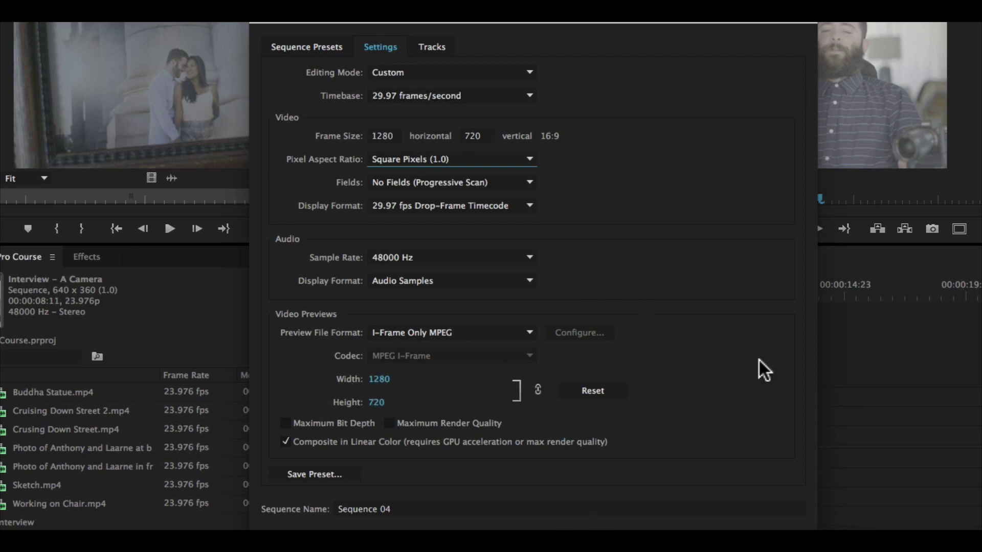
Name the new sequence Documentary Version 1 and create it
left_click(387, 511)
key("super+a")
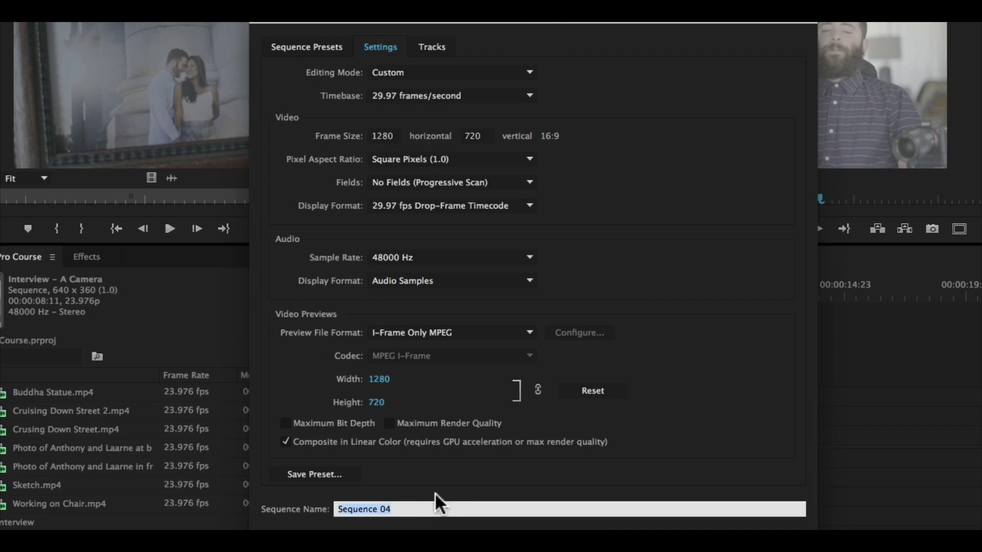
type("Do")
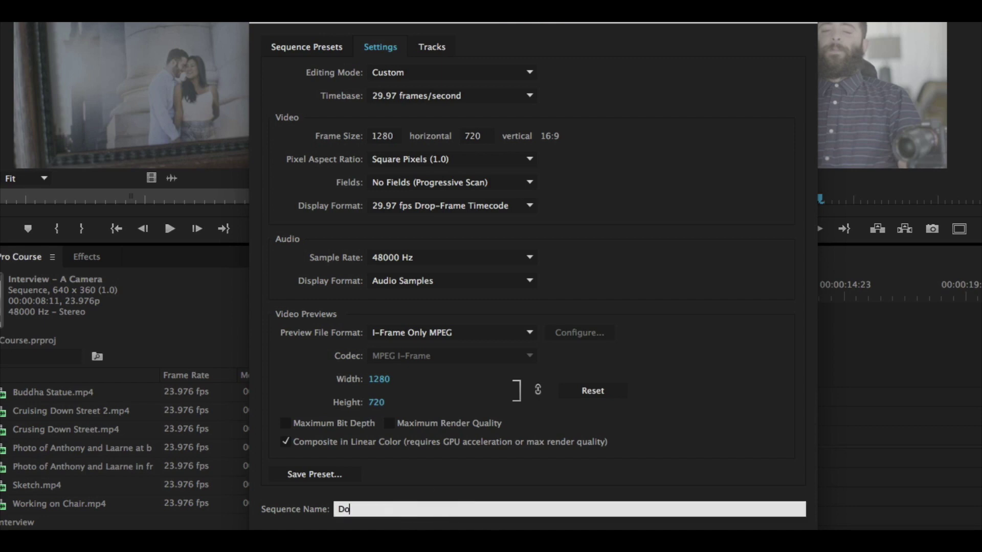
type("cumentary Version 1")
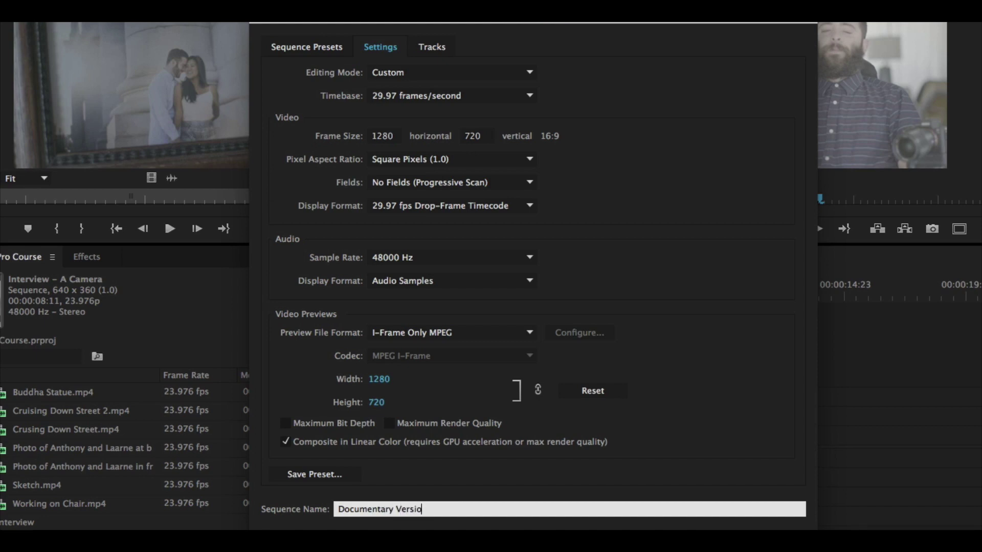
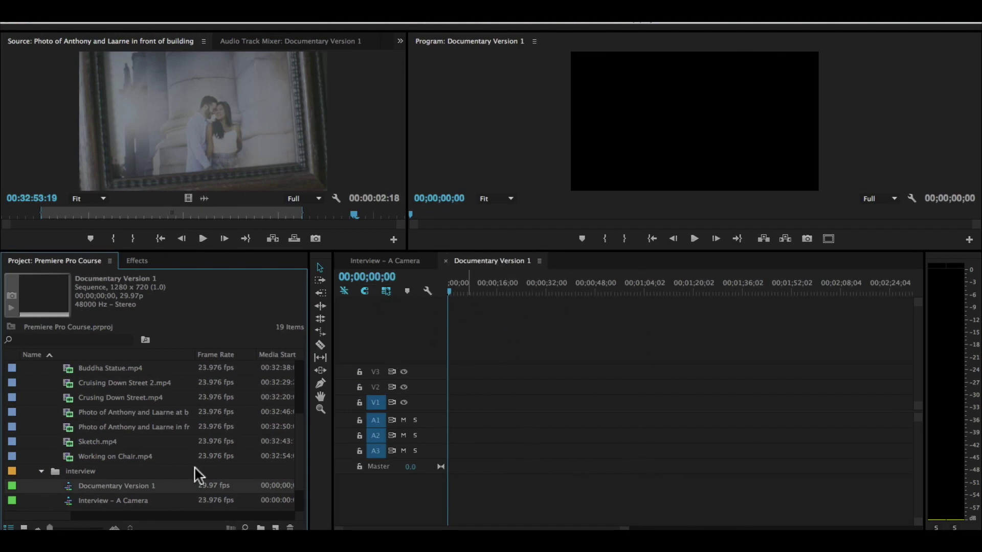
Try moving the Crusing Down Street.mp4 clip into the interview bin, and undo the move
scroll(96, 460, "down", 2)
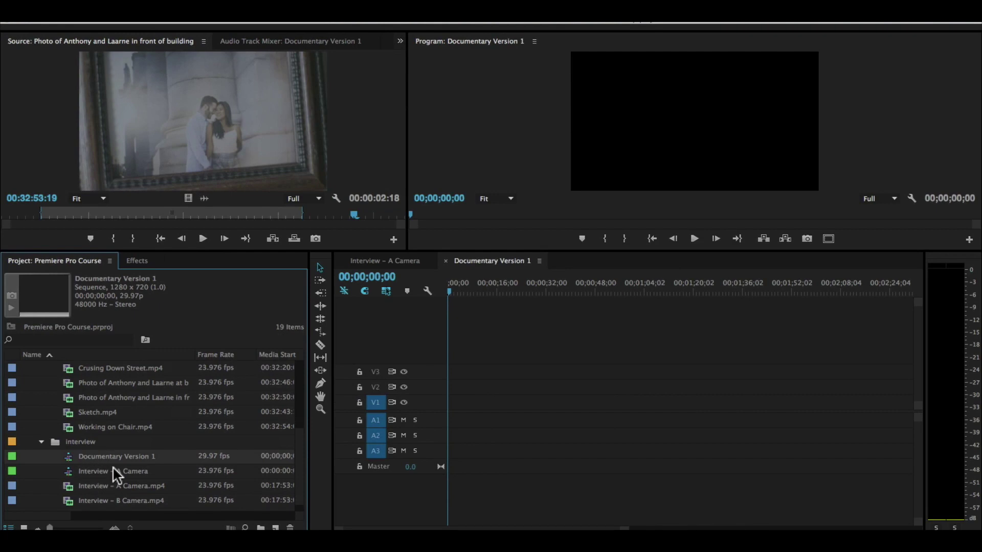
left_click_drag(70, 368, 92, 442)
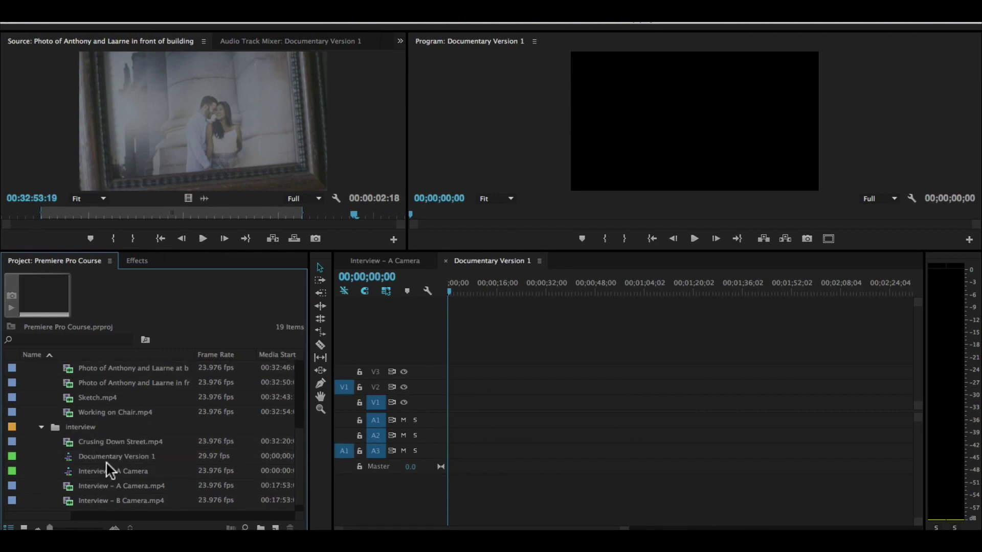
key("ctrl+z")
Open the Interview – A Camera sequence and move its clip's video part up to a new track V6
left_click(468, 341)
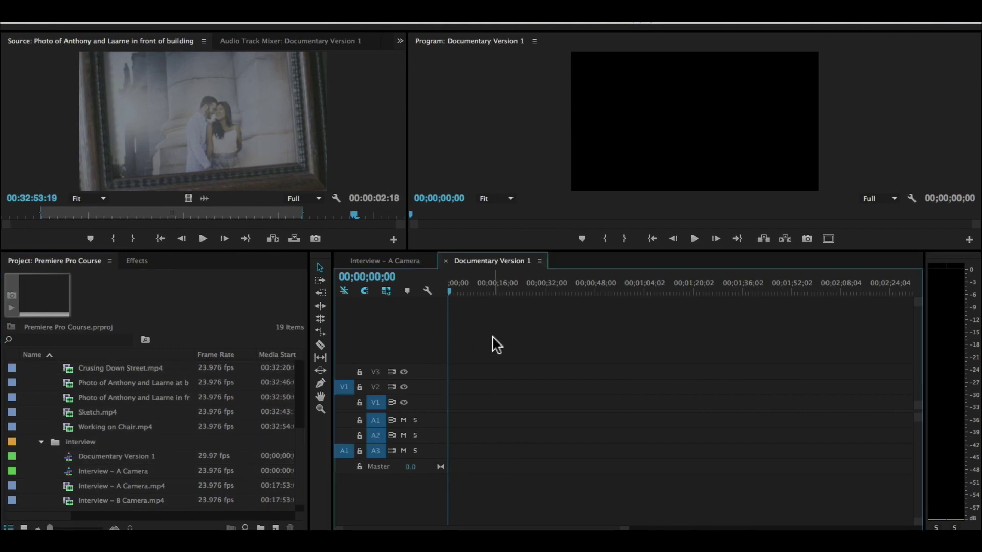
left_click(407, 261)
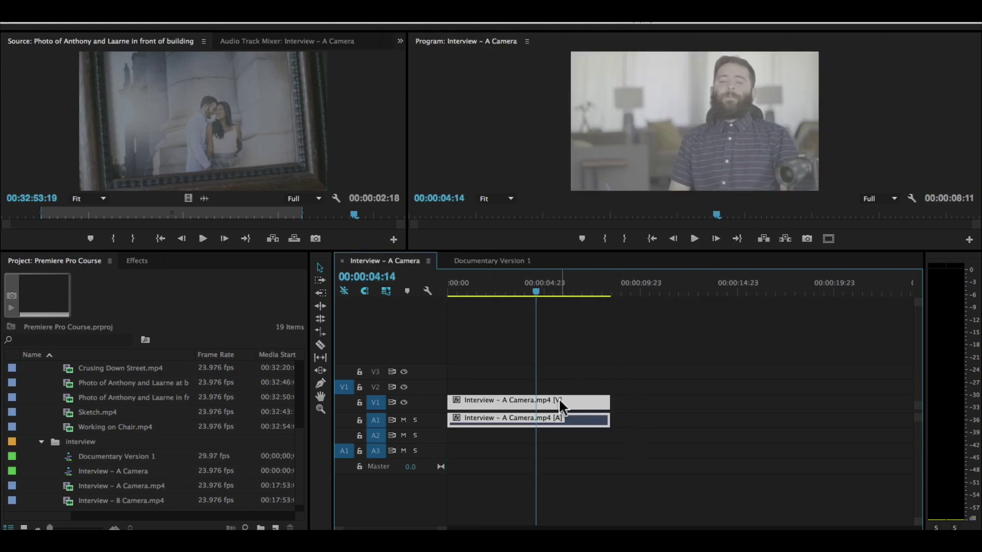
left_click(506, 384)
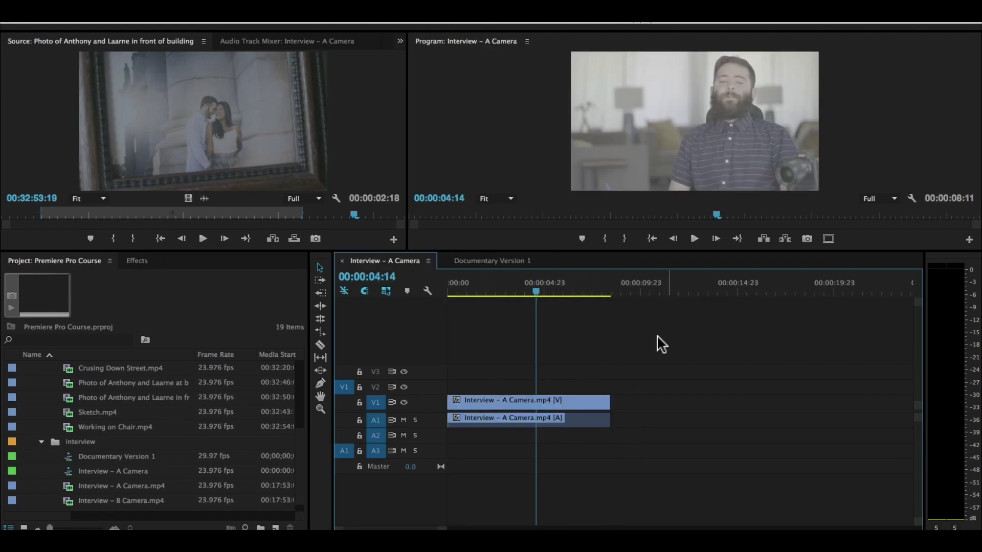
left_click_drag(489, 403, 365, 352)
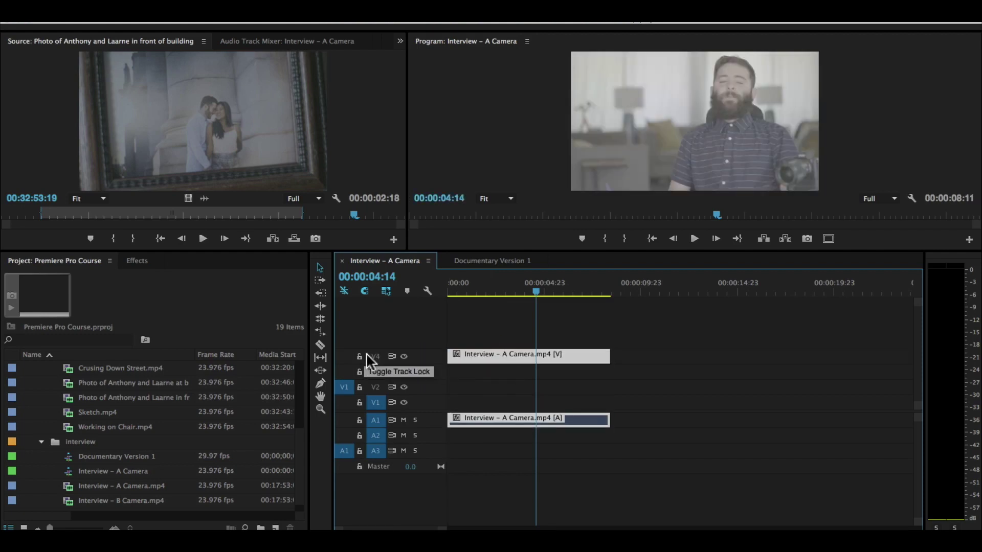
left_click_drag(490, 355, 486, 320)
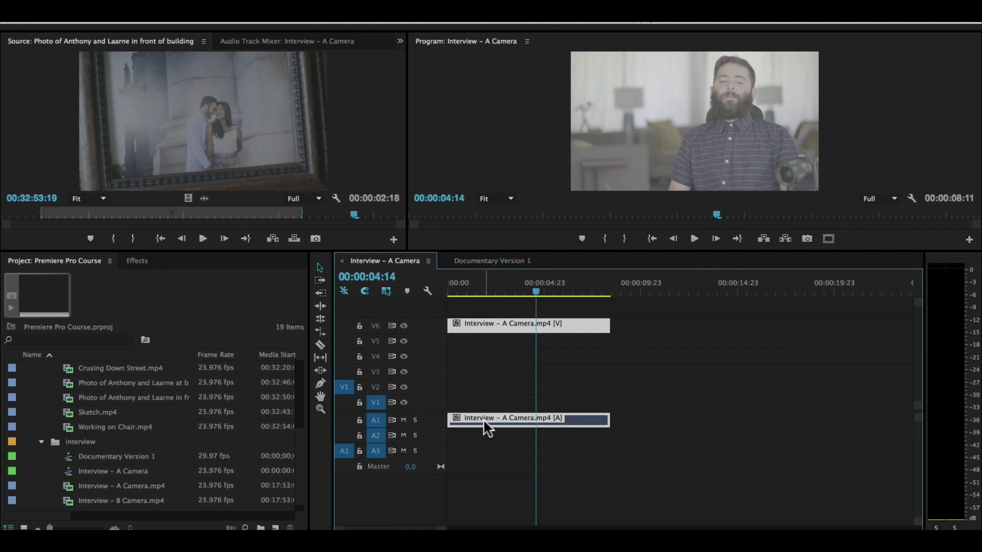
Move the interview clip's audio part down to a new track A6 and save the project
left_click_drag(484, 420, 471, 514)
left_click_drag(461, 479, 483, 514)
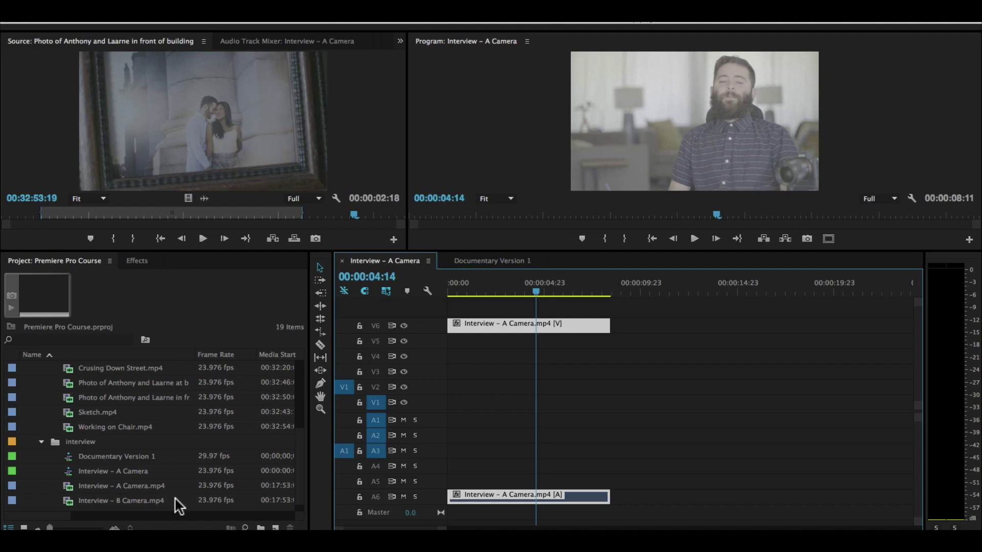
mouse_move(175, 499)
key("super+s")
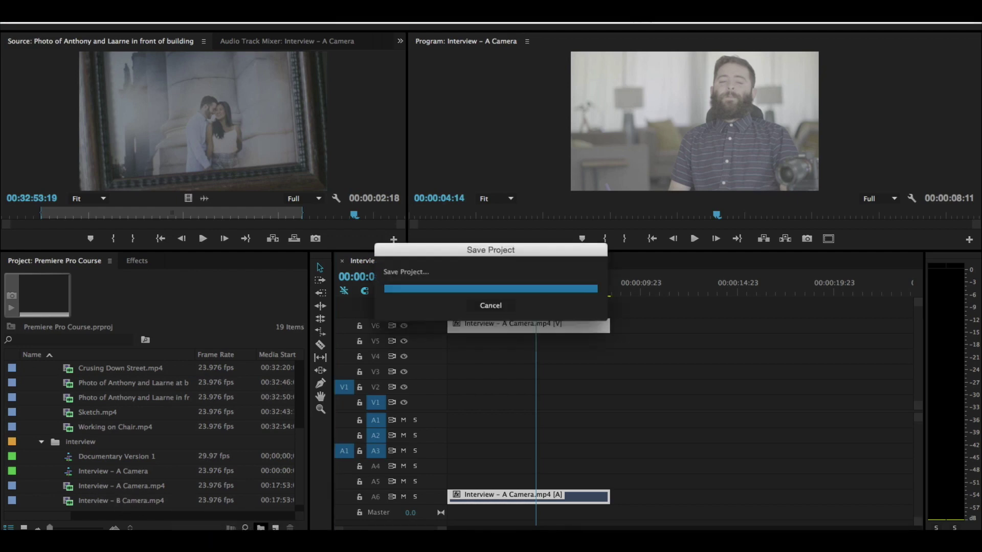